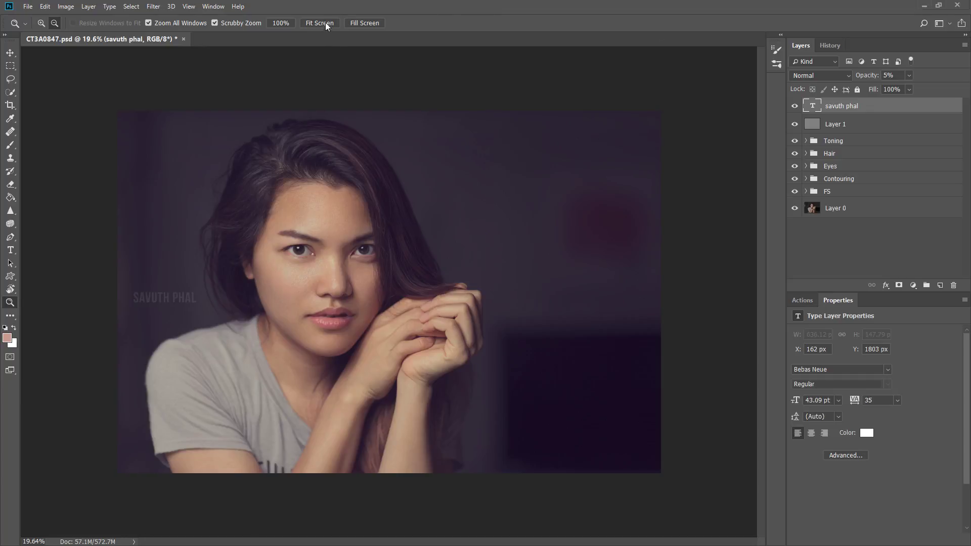
- Fit the whole retouched portrait to the window with Fit Screen
{"action": "left_click", "coordinate": [320, 22]}
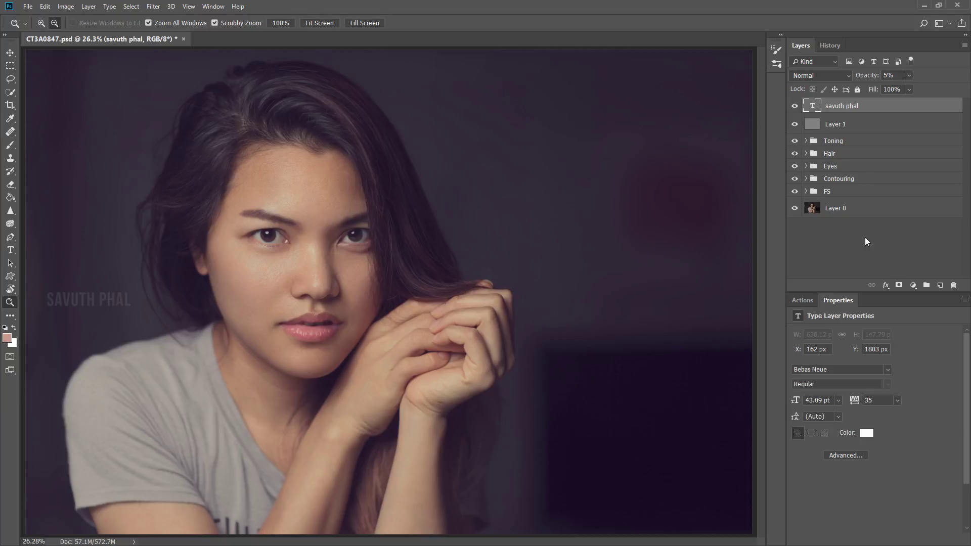
- Add a Black & White adjustment layer on top, blended in Luminosity mode, with its settings targeted
{"action": "left_click", "coordinate": [916, 286]}
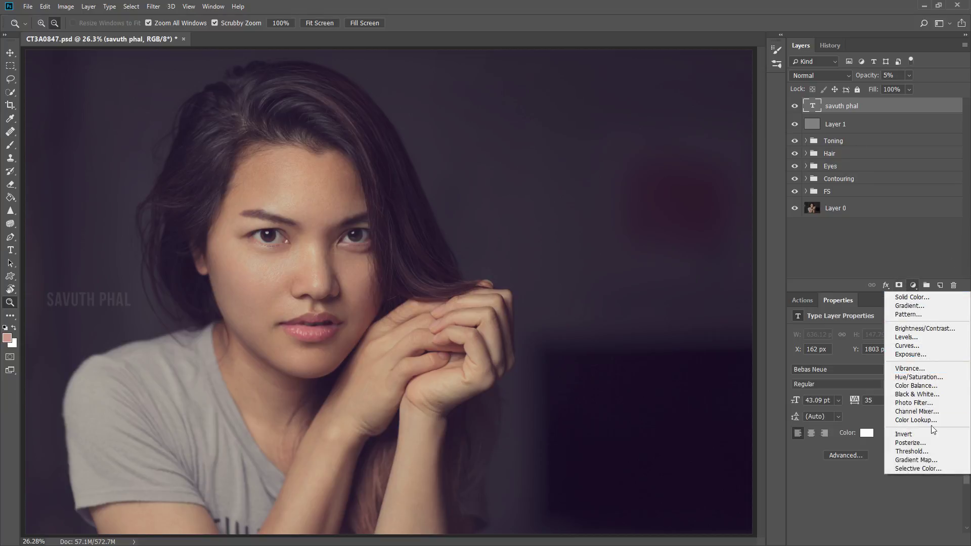
{"action": "left_click", "coordinate": [939, 395]}
{"action": "left_click", "coordinate": [814, 75]}
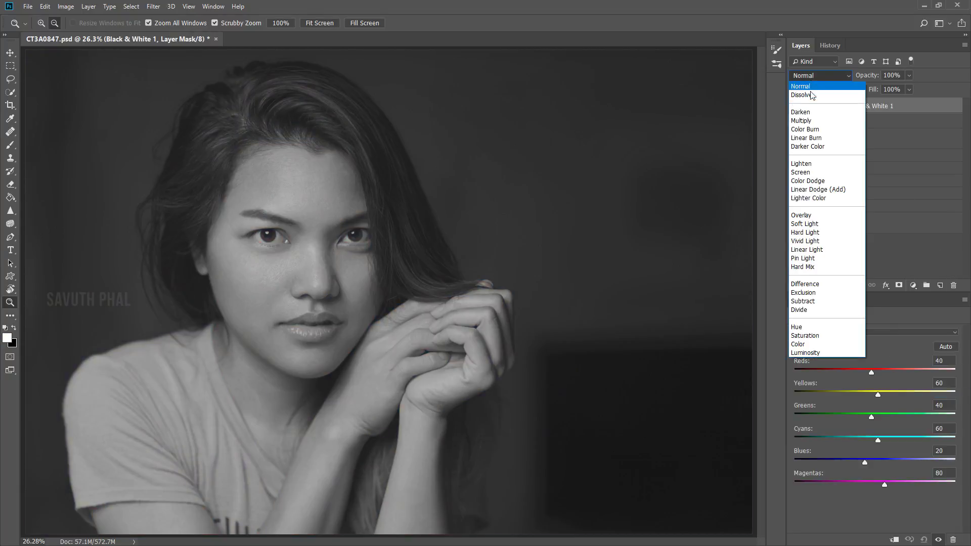
{"action": "left_click", "coordinate": [823, 352]}
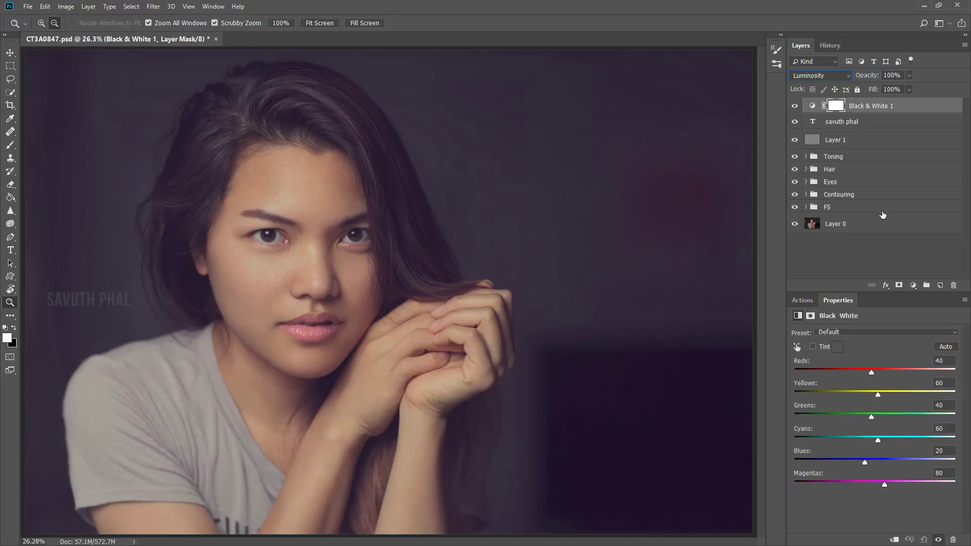
{"action": "left_click", "coordinate": [830, 77]}
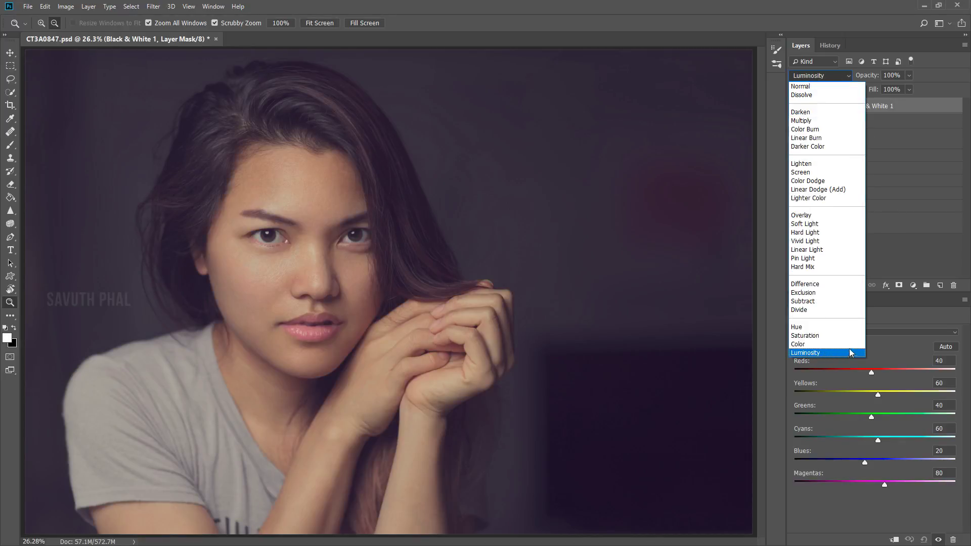
{"action": "left_click", "coordinate": [922, 102]}
{"action": "left_click", "coordinate": [812, 106]}
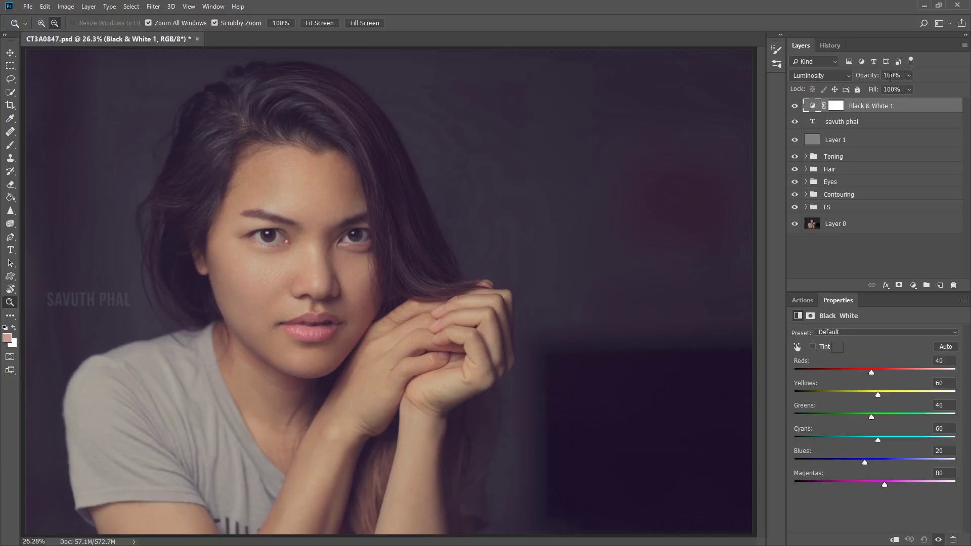
- Drop the Black & White layer to 10% opacity, zoom into the face, test Greens/Cyans, then reset them
{"action": "key", "text": "BackSpace"}
{"action": "left_click_drag", "start_coordinate": [334, 266], "coordinate": [493, 260]}
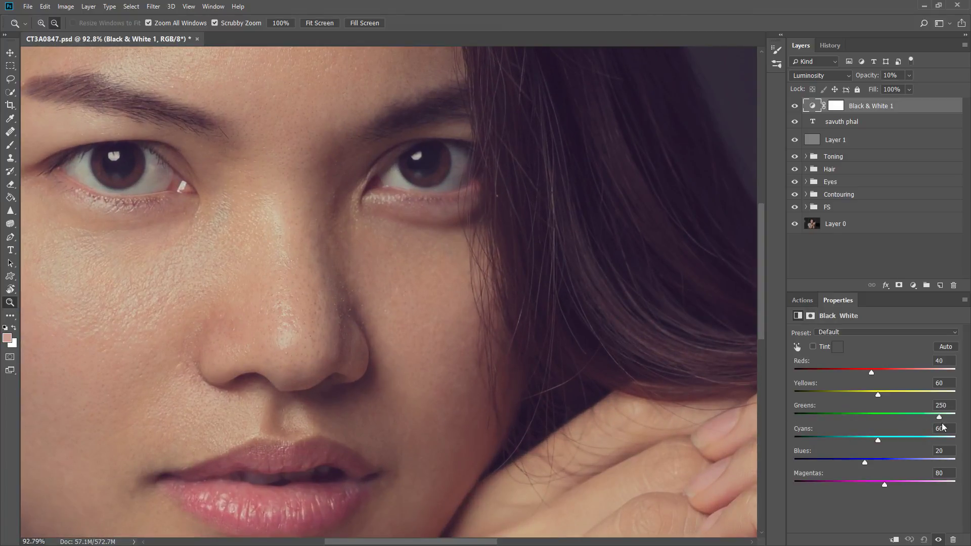
{"action": "left_click_drag", "start_coordinate": [888, 421], "coordinate": [845, 443]}
{"action": "left_click", "coordinate": [924, 540]}
- With the portrait fitted, test the Reds and Yellows sliders and settle both at 300
{"action": "left_click", "coordinate": [319, 23]}
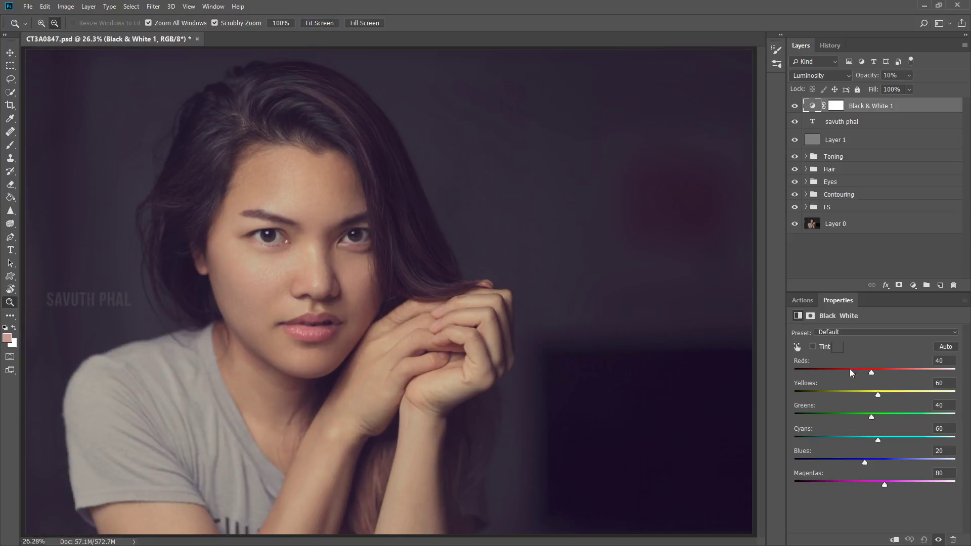
{"action": "left_click_drag", "start_coordinate": [875, 375], "coordinate": [835, 374]}
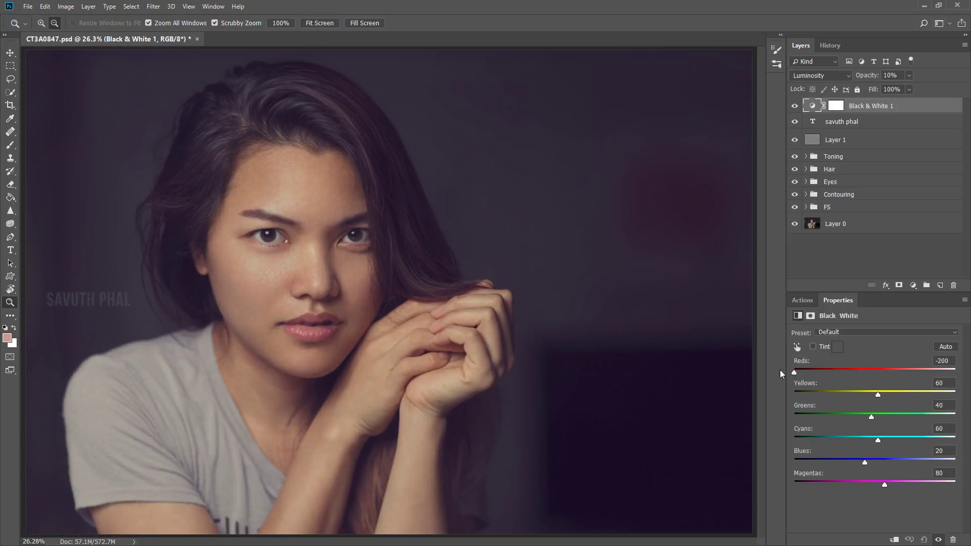
{"action": "left_click_drag", "start_coordinate": [876, 393], "coordinate": [748, 383]}
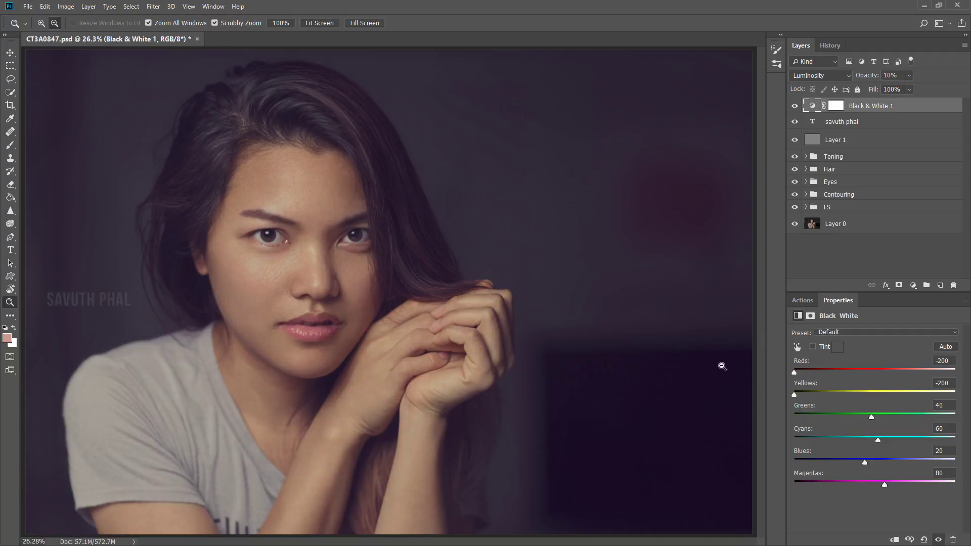
{"action": "left_click_drag", "start_coordinate": [792, 372], "coordinate": [955, 373]}
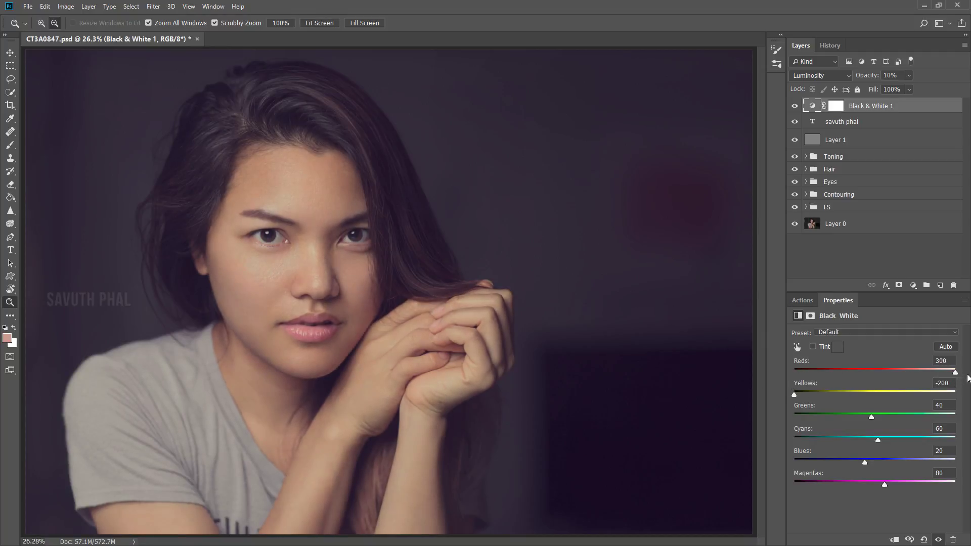
{"action": "left_click_drag", "start_coordinate": [795, 394], "coordinate": [963, 394]}
{"action": "left_click", "coordinate": [613, 401], "text": "alt"}
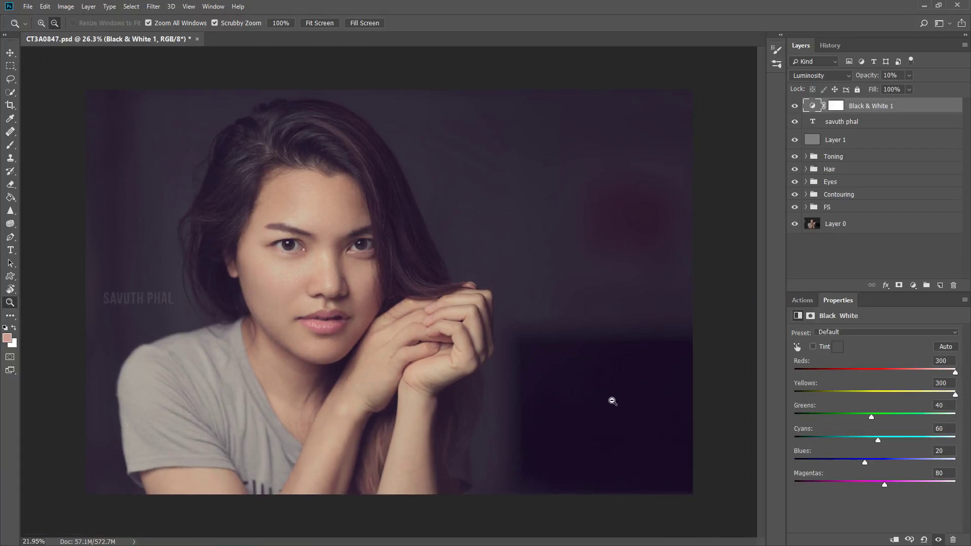
{"action": "mouse_move", "coordinate": [956, 394]}
{"action": "left_mouse_down"}
{"action": "mouse_move", "coordinate": [911, 395]}
{"action": "mouse_move", "coordinate": [950, 395]}
{"action": "mouse_move", "coordinate": [909, 372]}
{"action": "left_mouse_up"}
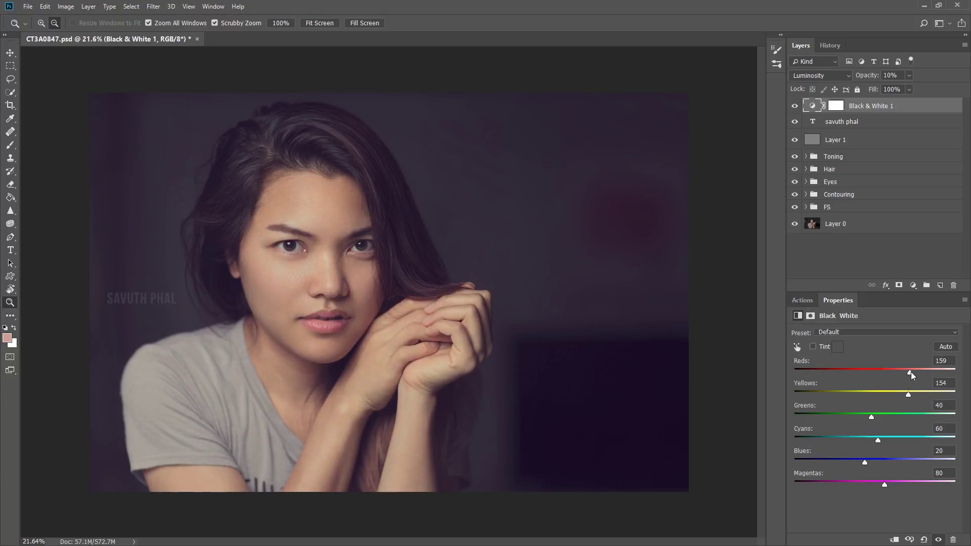
{"action": "mouse_move", "coordinate": [932, 366]}
{"action": "left_mouse_down"}
{"action": "mouse_move", "coordinate": [961, 372]}
{"action": "mouse_move", "coordinate": [961, 395]}
{"action": "left_mouse_up"}
- Zoom in closely on the eye and target the Black & White layer's mask
{"action": "scroll", "coordinate": [304, 246], "scroll_direction": "up", "scroll_amount": 8}
{"action": "left_click_drag", "start_coordinate": [514, 229], "coordinate": [590, 229]}
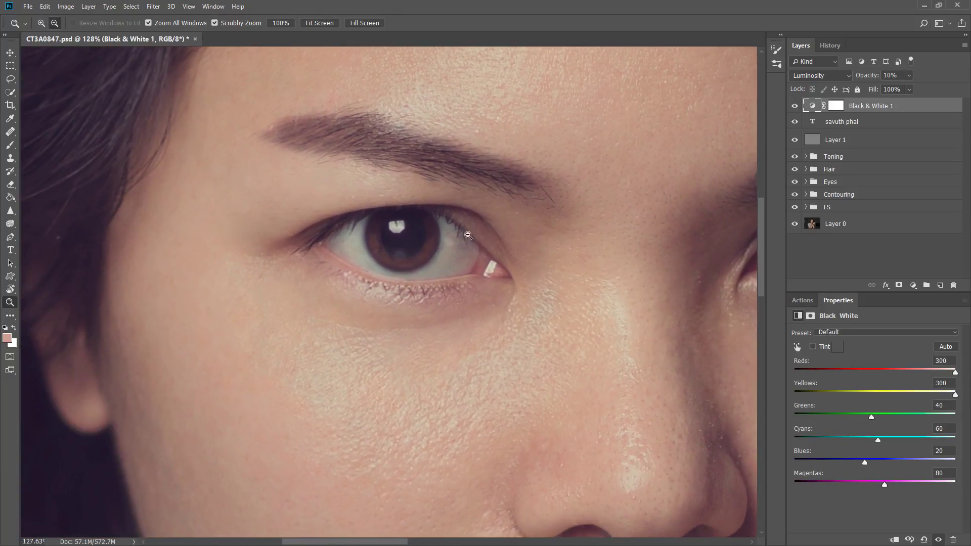
{"action": "scroll", "coordinate": [566, 232], "scroll_direction": "down", "scroll_amount": 3}
{"action": "left_click", "coordinate": [836, 105]}
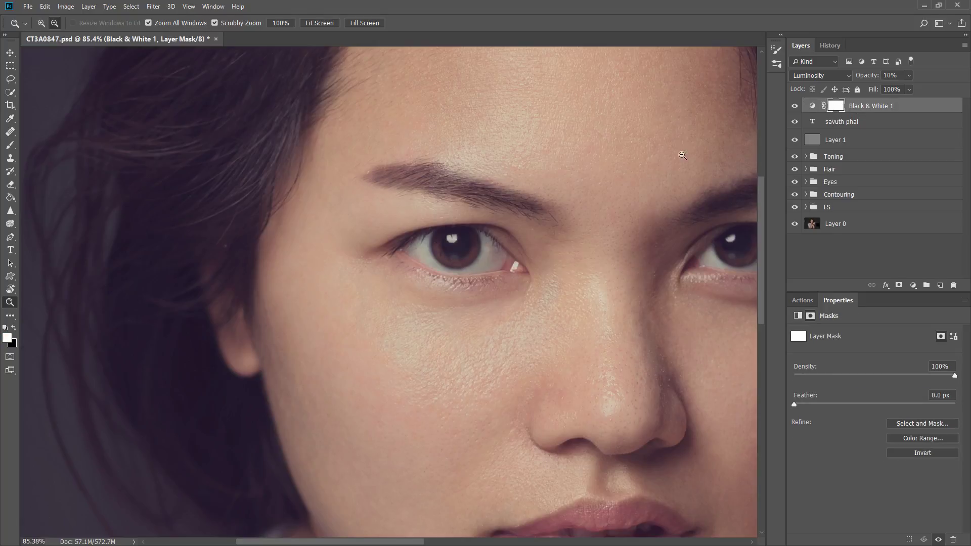
- Set up a black brush at full flow, sized to fit the eye
{"action": "key", "text": "b"}
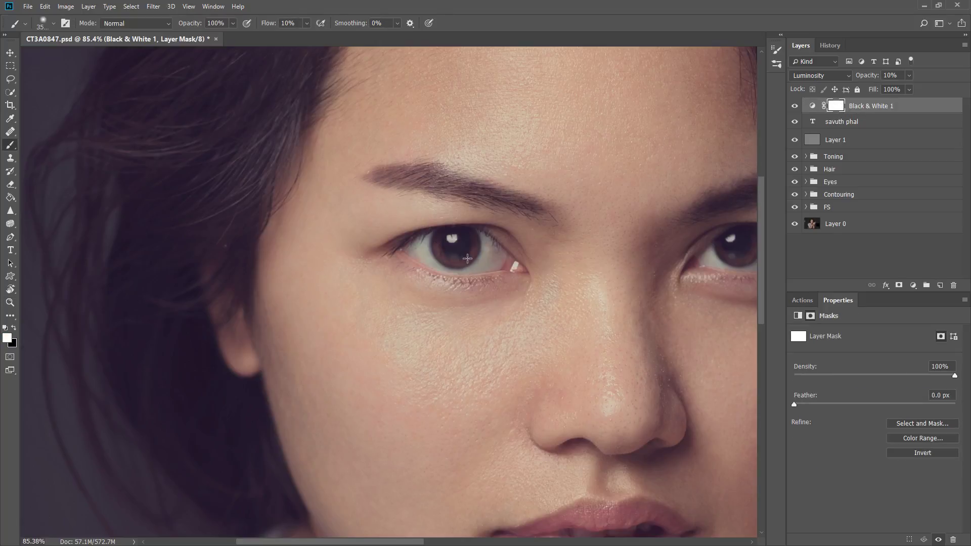
{"action": "key", "text": "x"}
{"action": "key", "text": "shift+0"}
{"action": "key", "text": "bracketleft"}
{"action": "key", "text": "bracketright"}
{"action": "key", "text": "bracketright"}
{"action": "key", "text": "bracketright"}
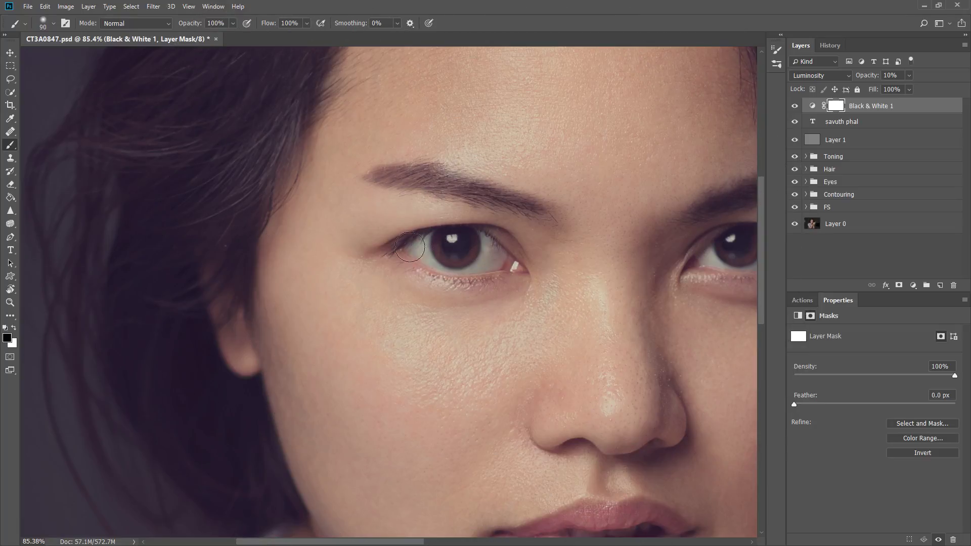
{"action": "key", "text": "bracketleft"}
{"action": "key", "text": "bracketleft"}
{"action": "key", "text": "bracketleft"}
- Paint out the eyes and lips on the mask, then lower the brush flow to 10%
{"action": "left_click_drag", "start_coordinate": [625, 214], "coordinate": [446, 229]}
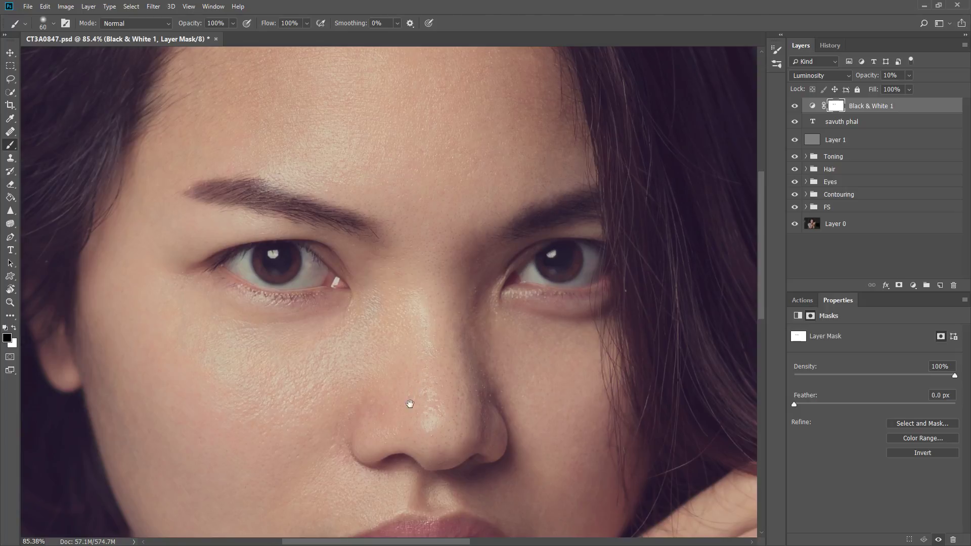
{"action": "left_click_drag", "start_coordinate": [412, 403], "coordinate": [438, 201]}
{"action": "key", "text": "shift+1"}
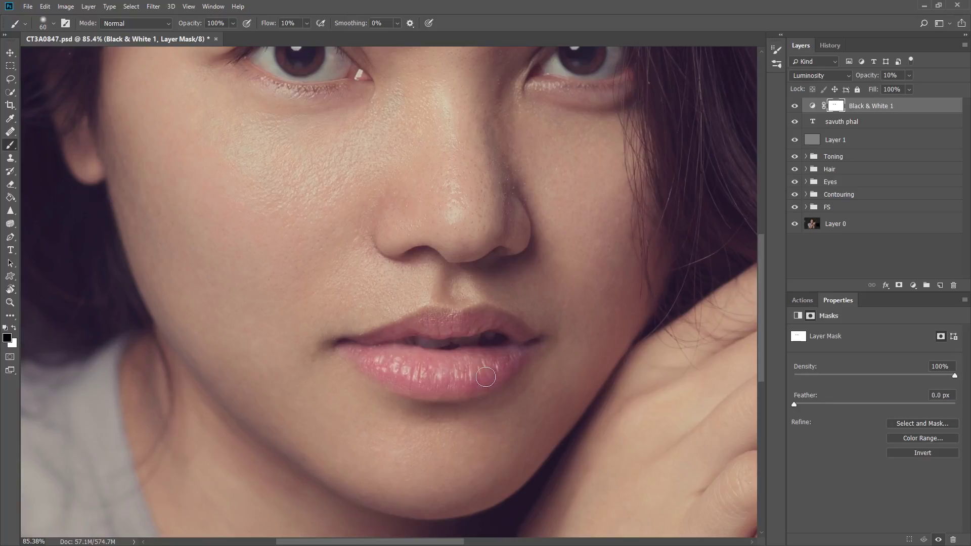
- Fit the portrait to the window, retarget the Black & White settings, and start easing yellows down from 300
{"action": "key", "text": "z"}
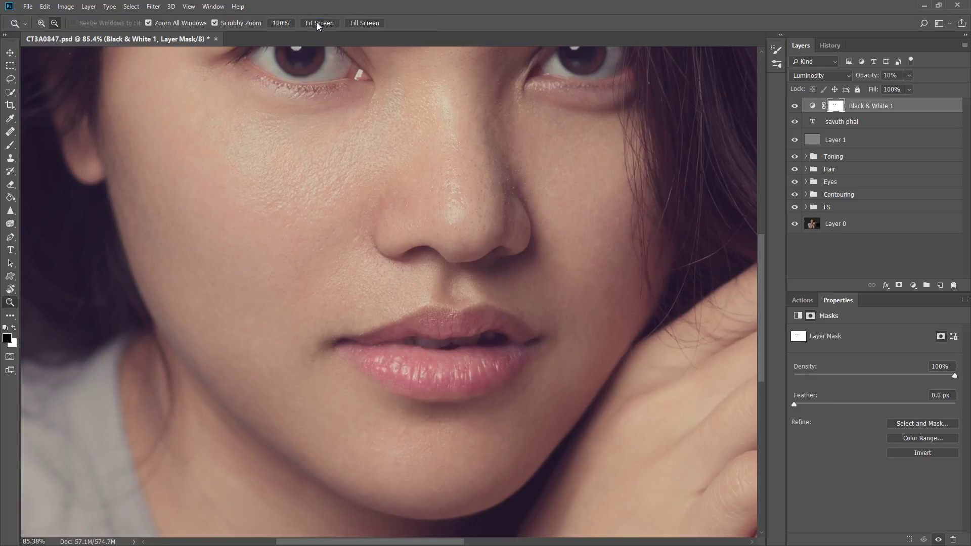
{"action": "left_click", "coordinate": [318, 23]}
{"action": "left_click", "coordinate": [460, 332], "text": "alt"}
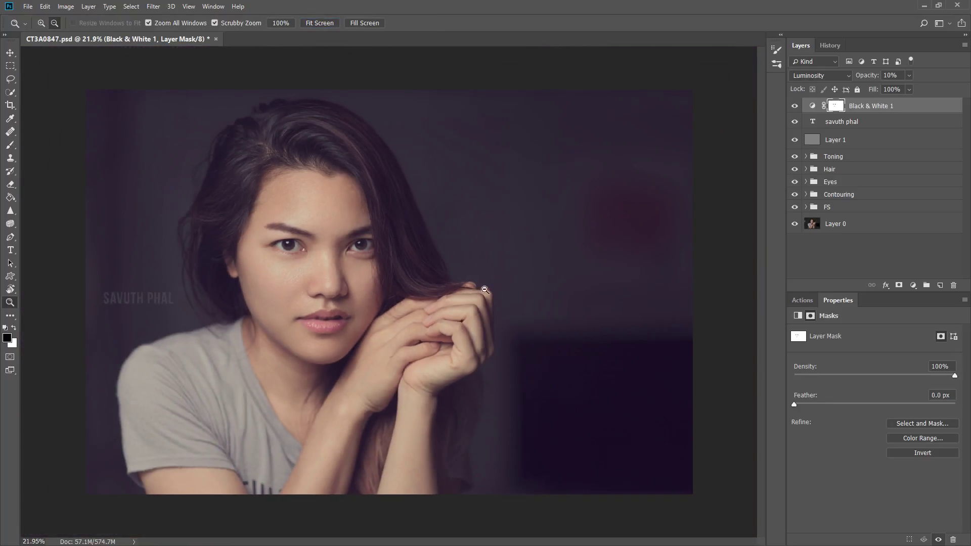
{"action": "left_click", "coordinate": [812, 107]}
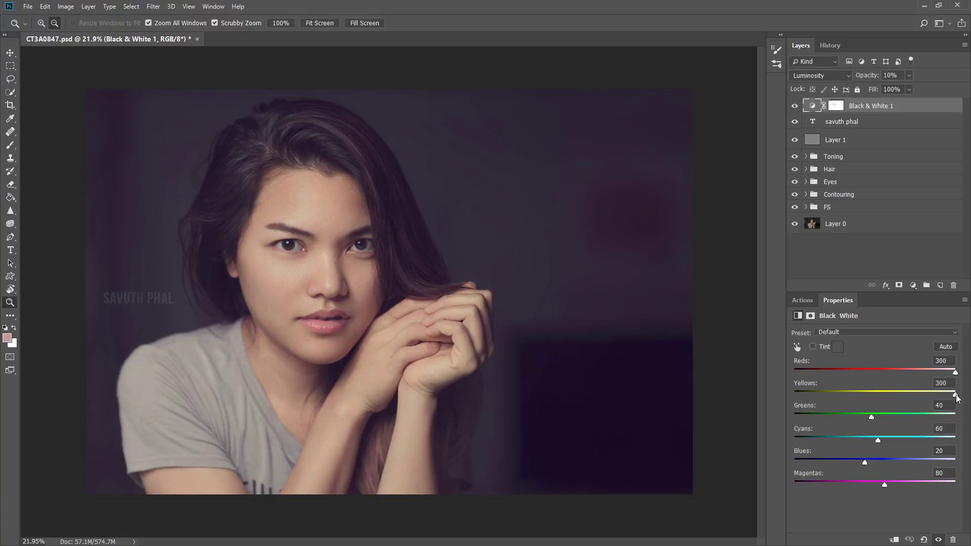
{"action": "left_click_drag", "start_coordinate": [956, 395], "coordinate": [940, 395]}
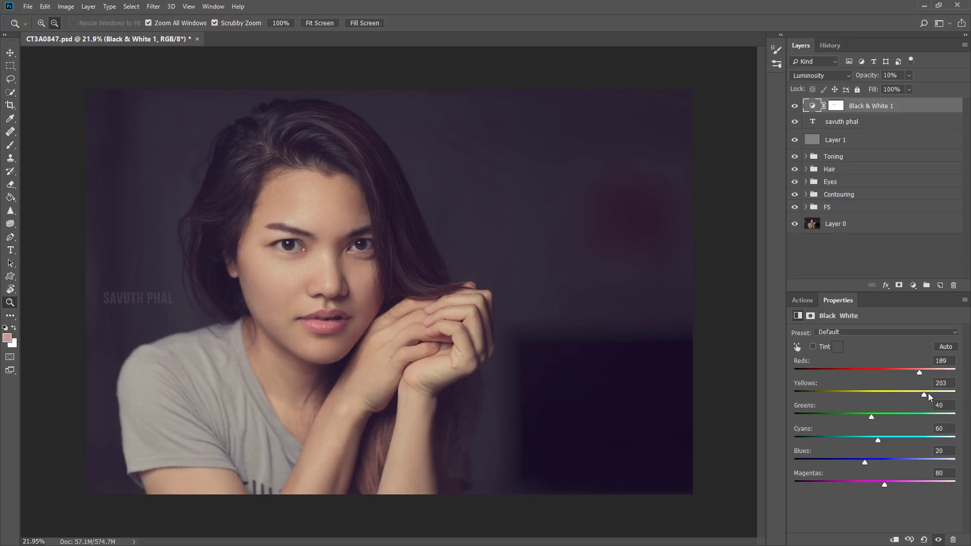